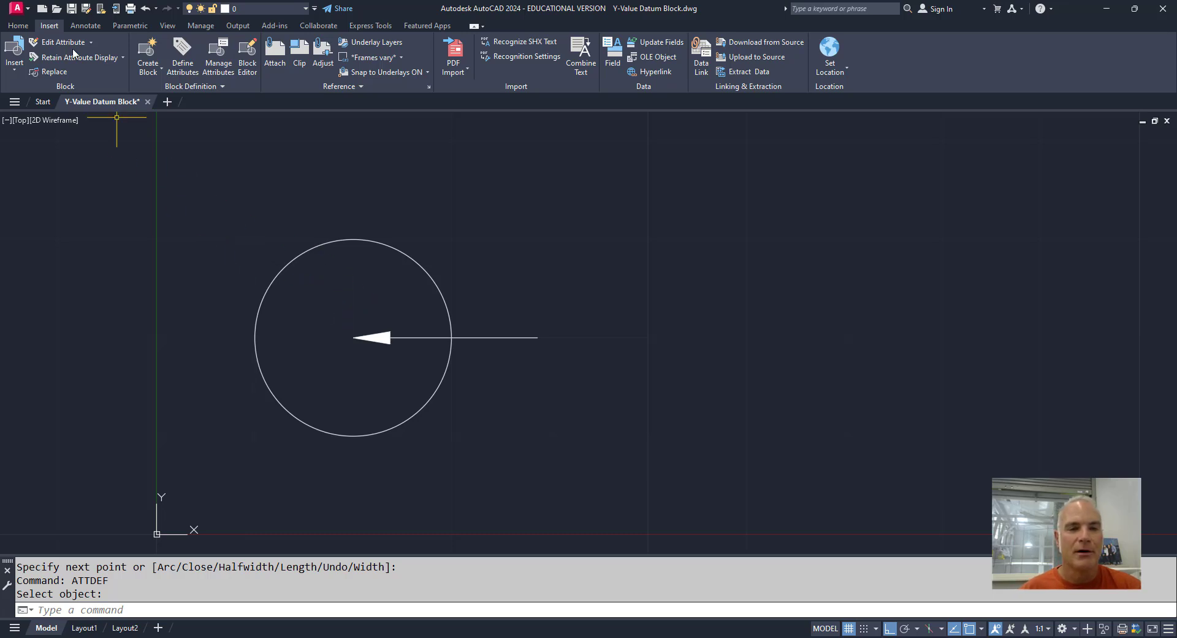
Start a new attribute definition from the Insert tab and give it the tag Y-DATA
click(50, 27)
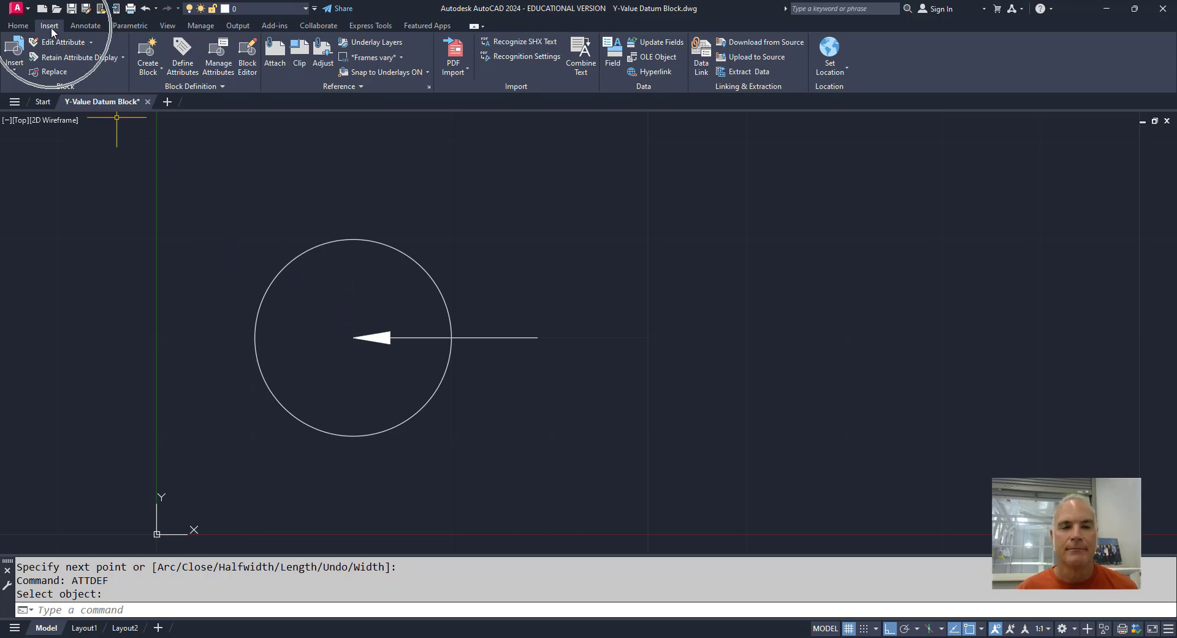
click(176, 66)
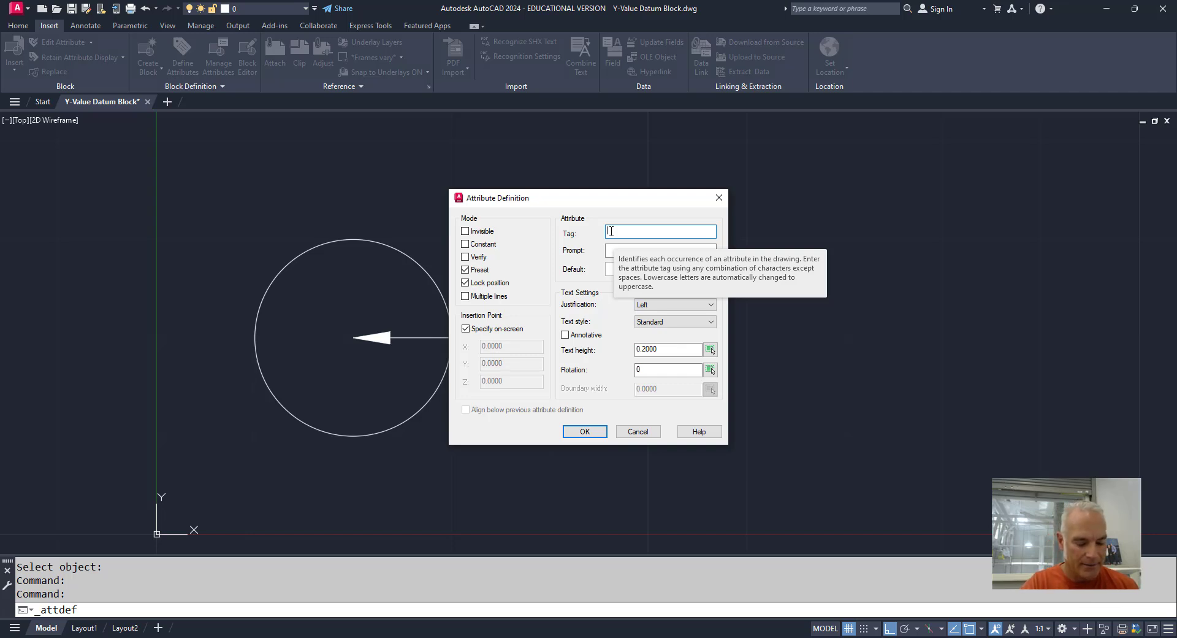
text(Y-DATA)
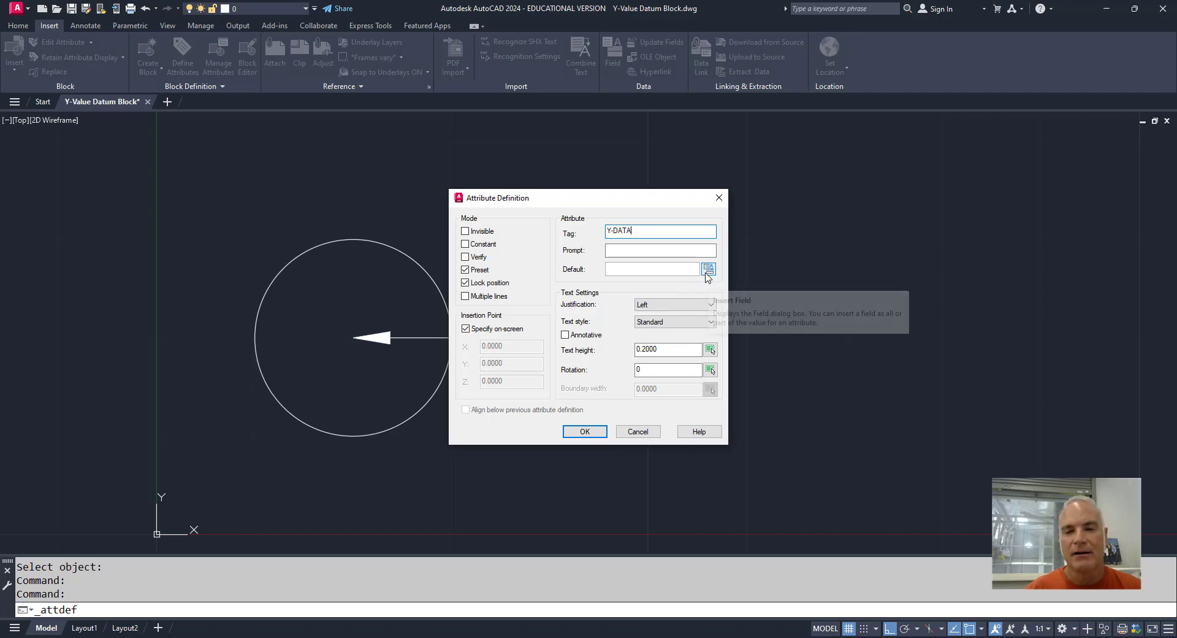
Insert a field as the attribute default, using the Objects category and Object field type
click(708, 270)
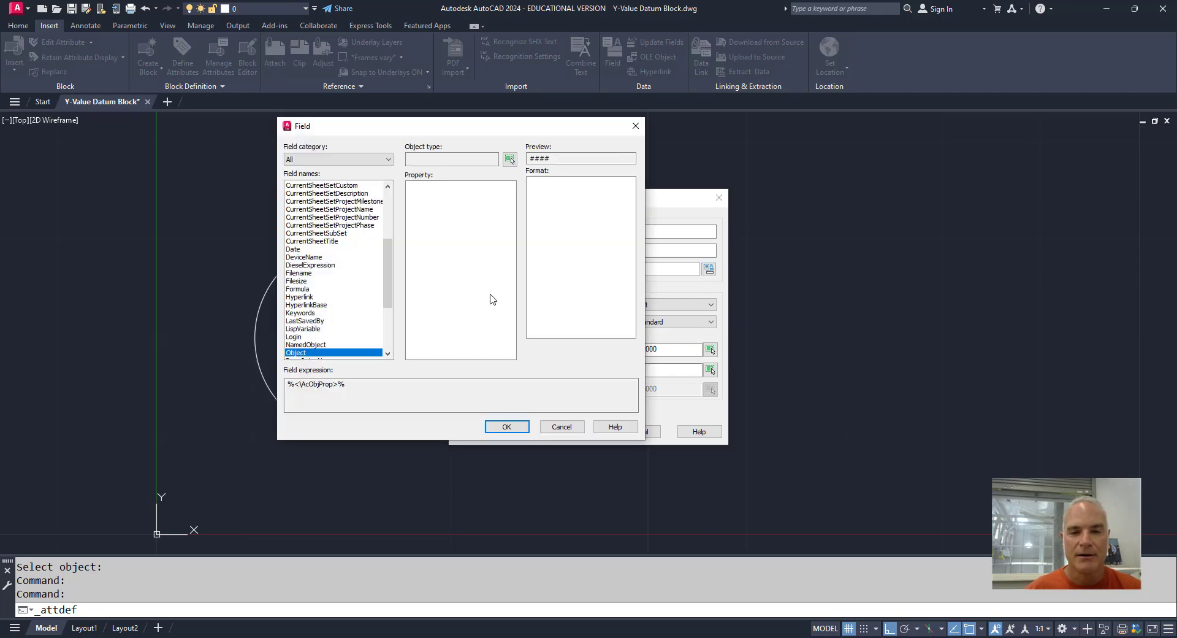
click(385, 160)
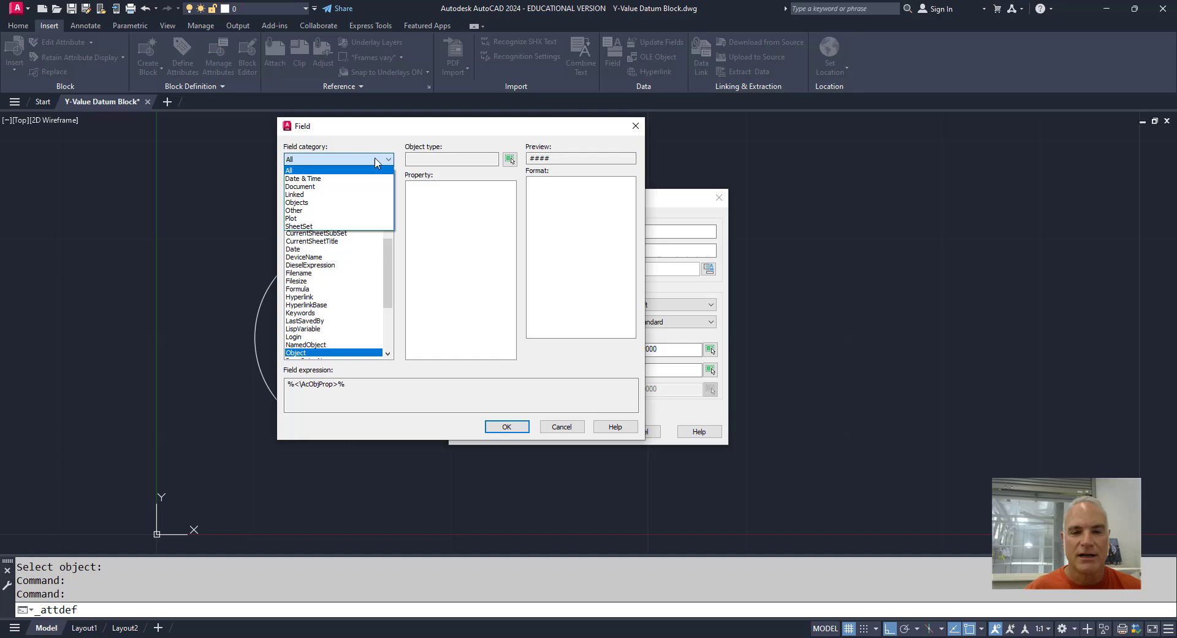
click(296, 203)
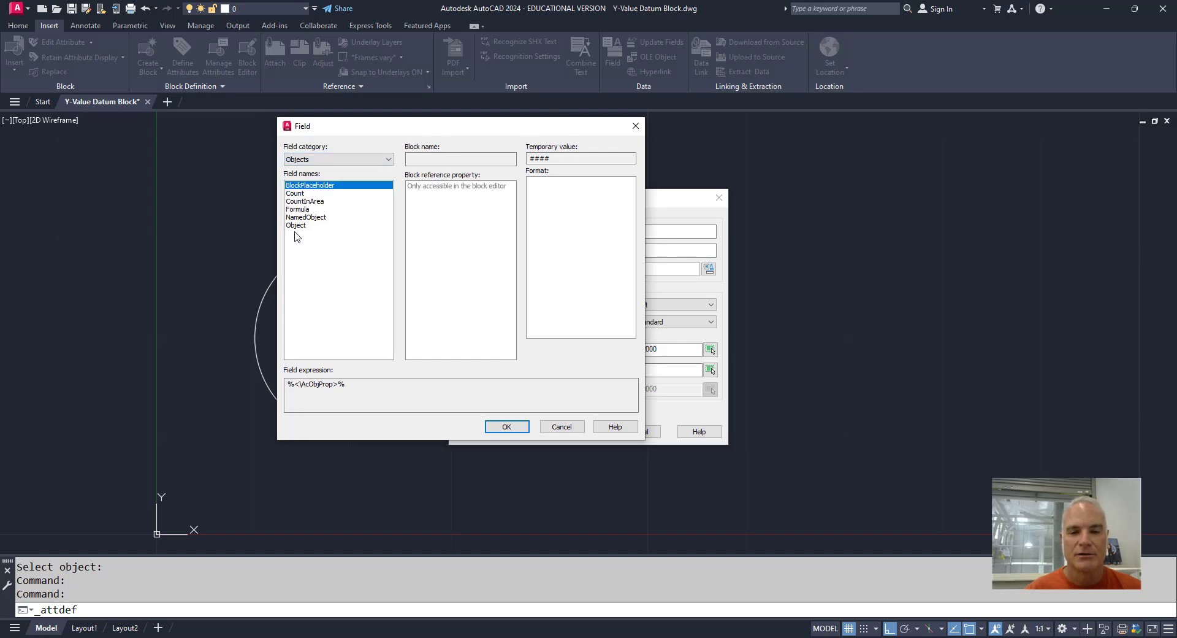
click(295, 225)
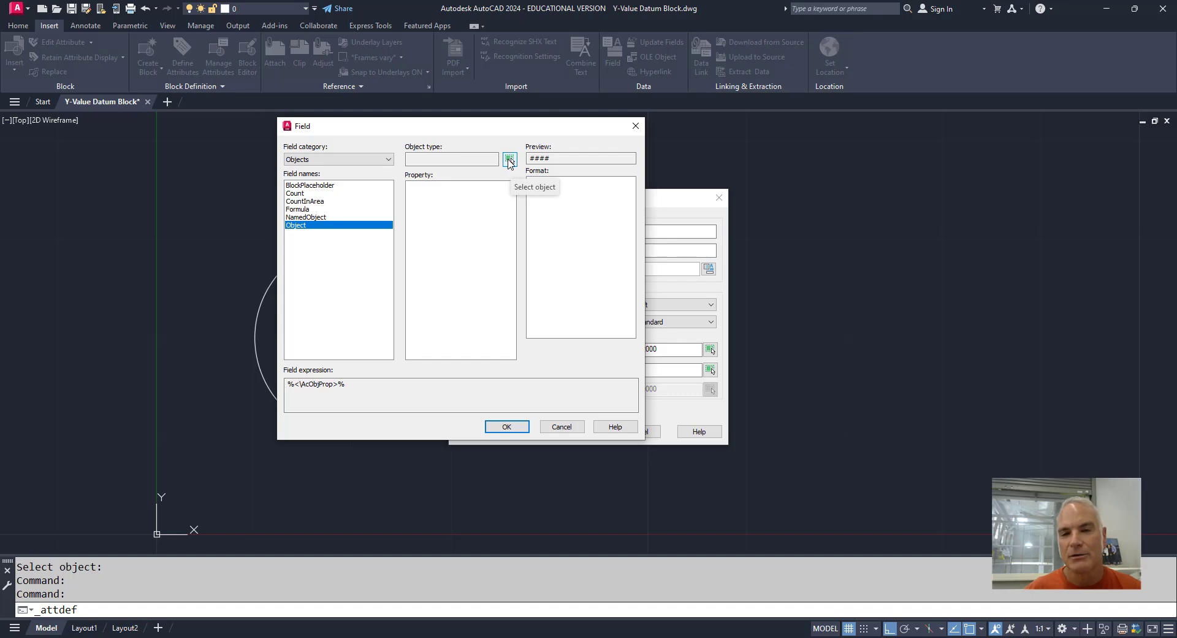
Link the field to the circle's Center property with only Y kept, previewing 1.0000
click(509, 161)
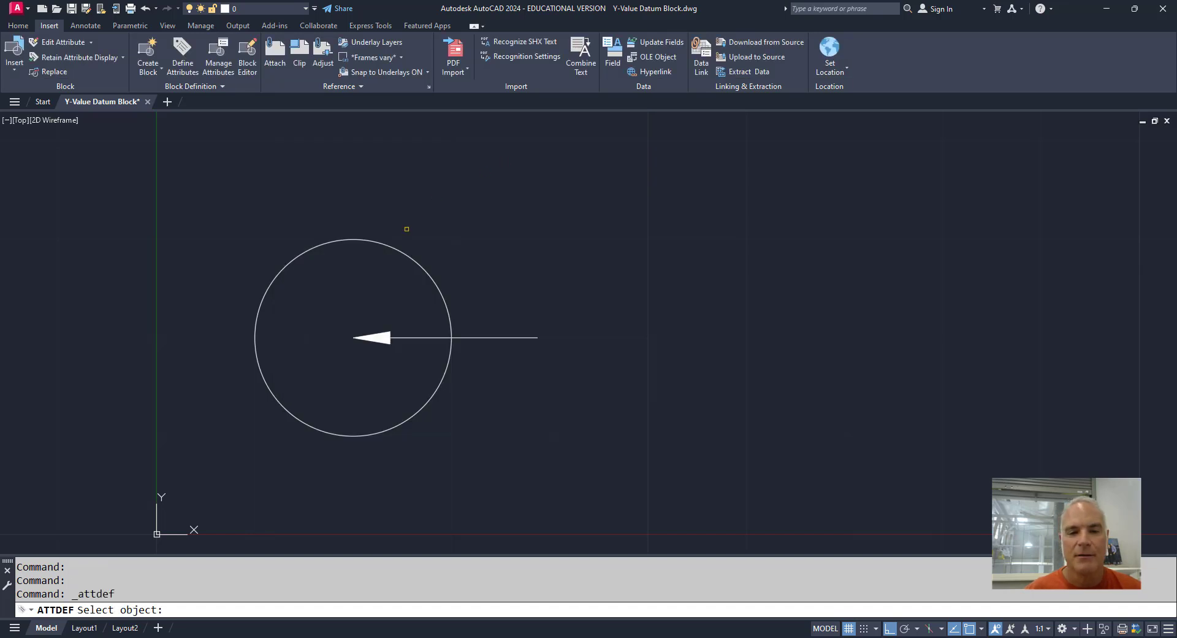
click(396, 248)
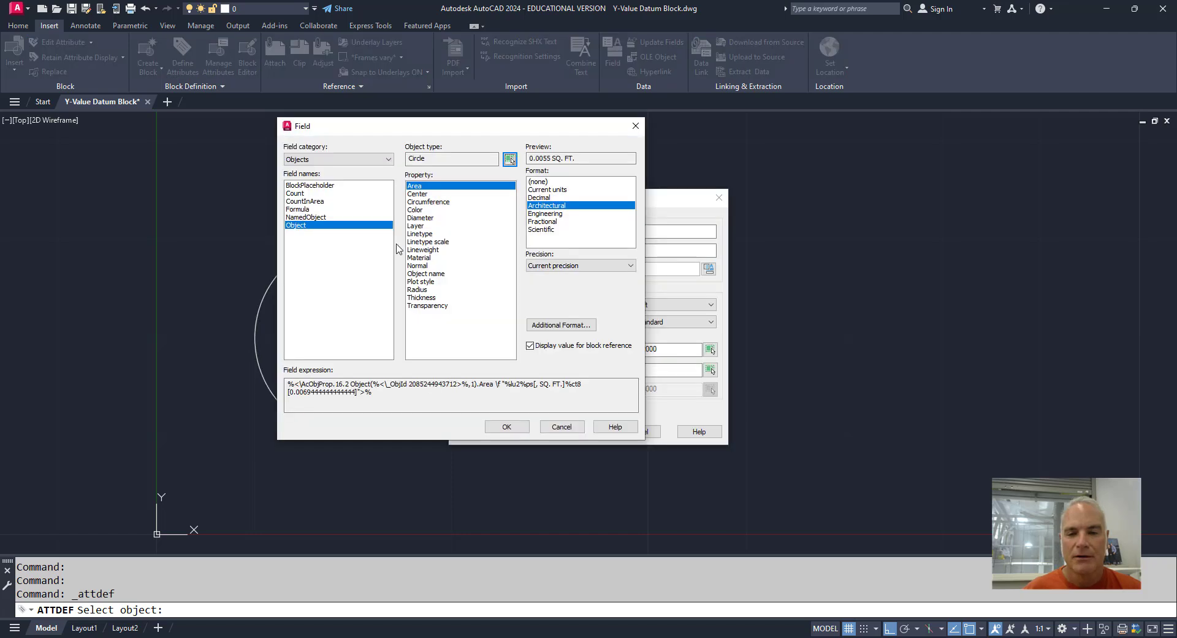
click(419, 202)
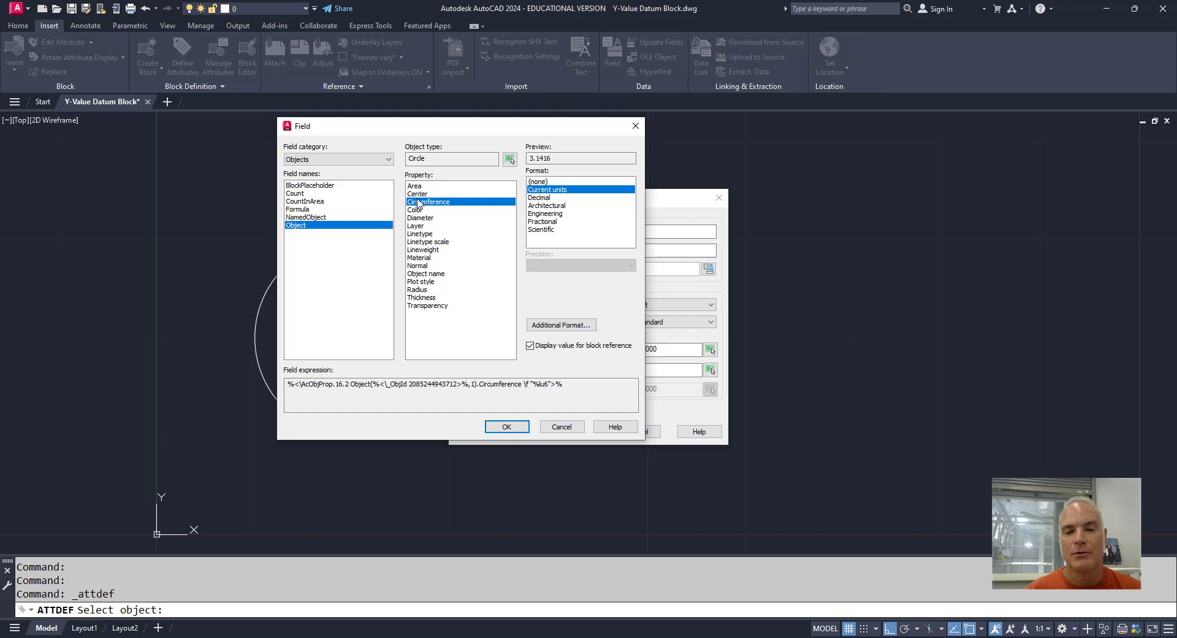
click(419, 194)
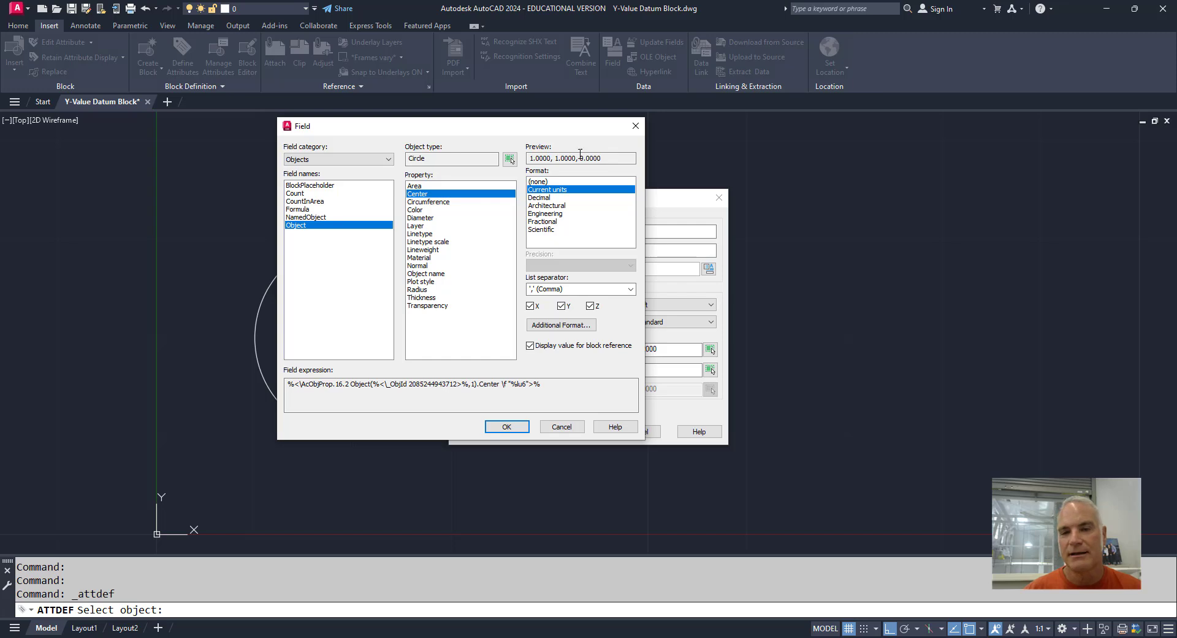
click(530, 308)
click(590, 306)
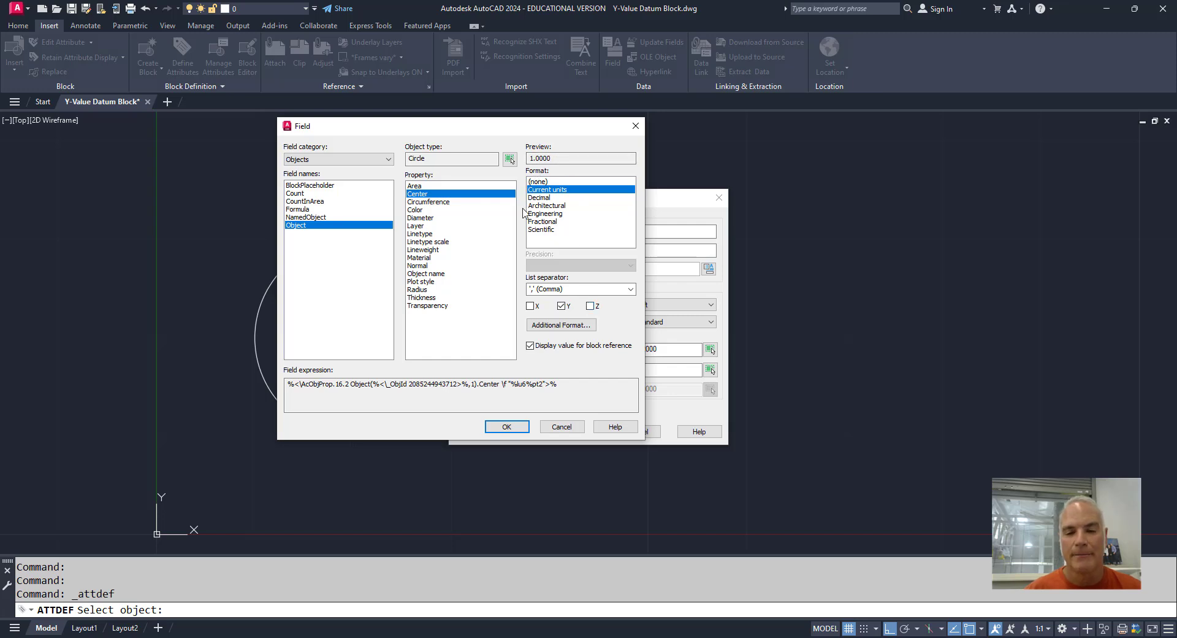
Accept the field and attribute definition, placing Y-DATA at the arrow line's right end
click(508, 424)
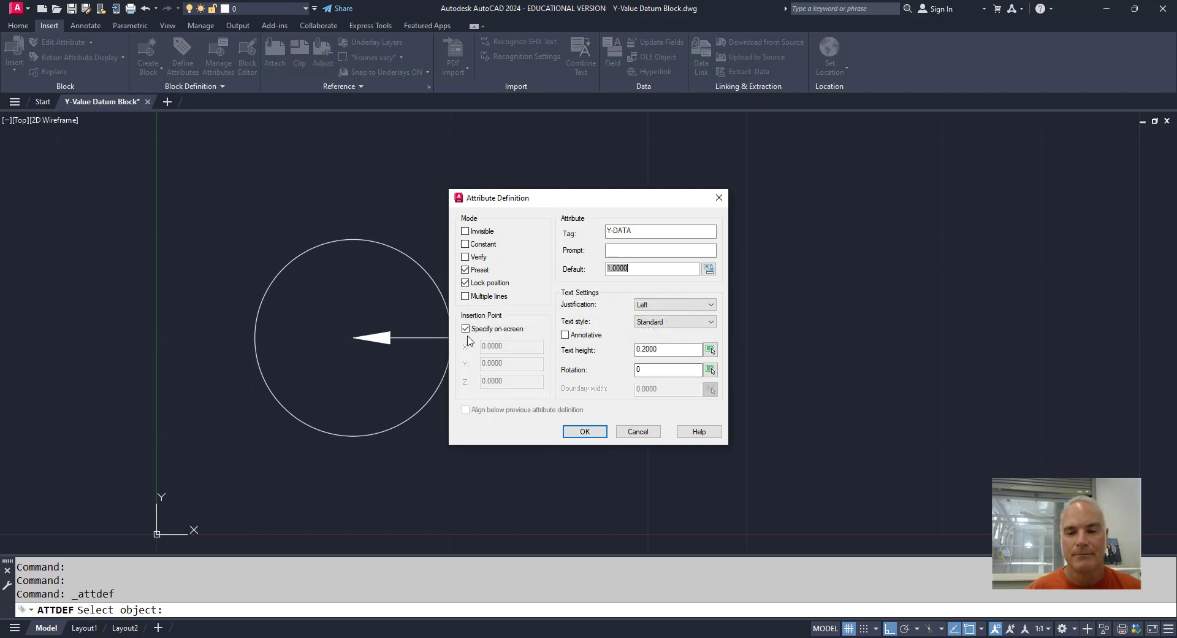
click(584, 432)
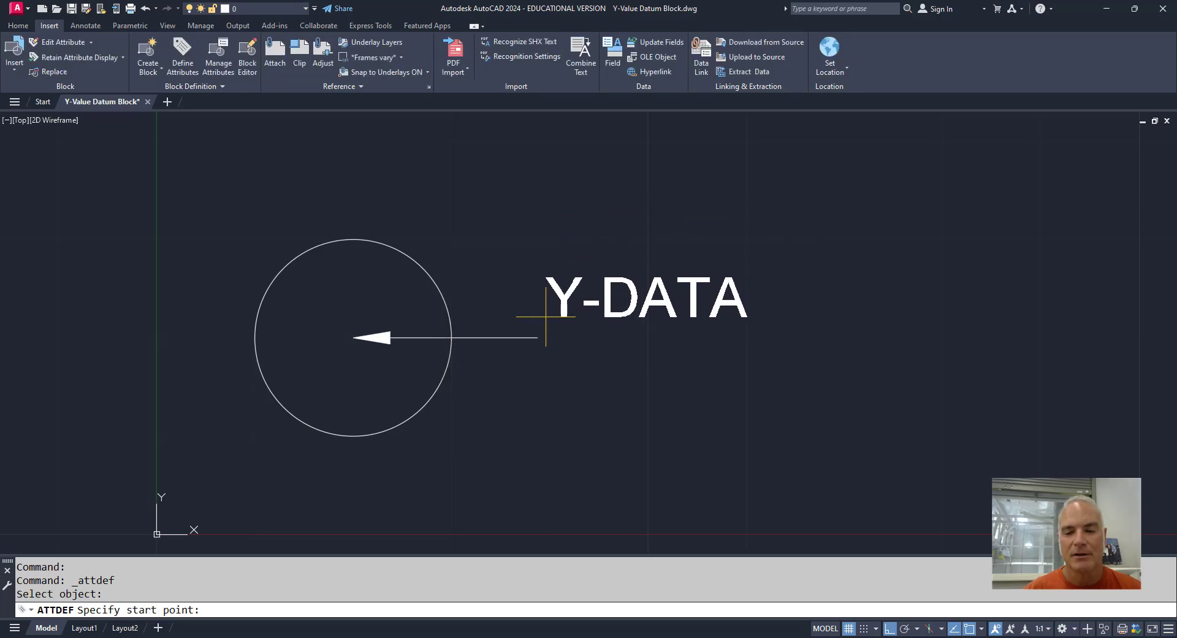
click(538, 337)
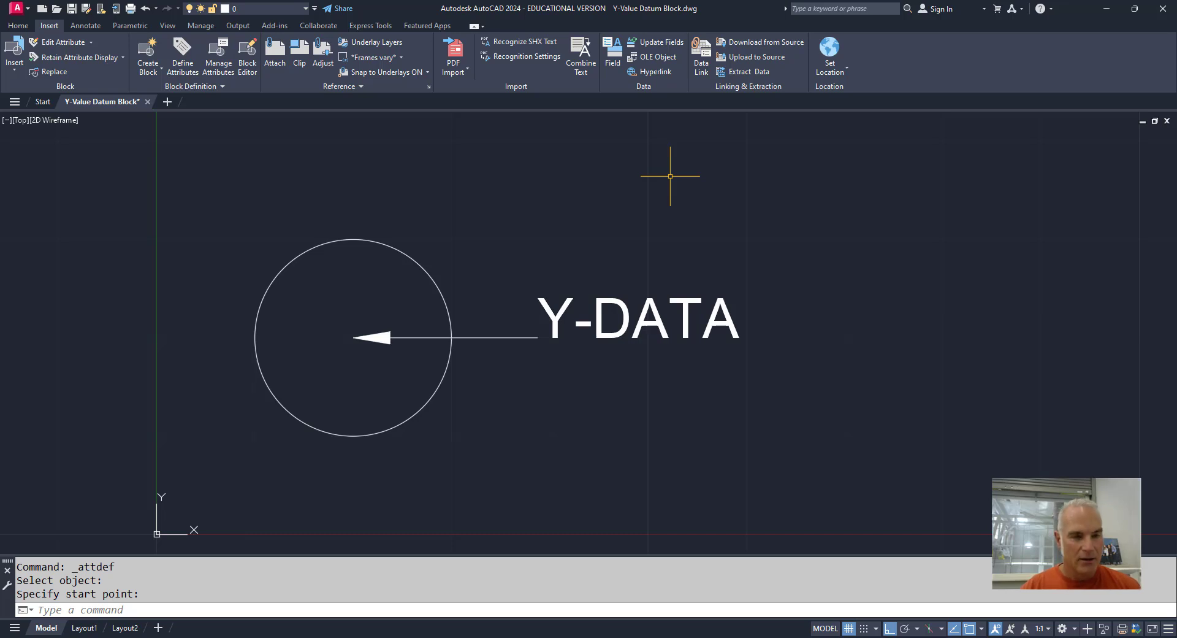
Define block Y-DATA with base point at the circle's centre, window-selecting circle, arrow and attribute
click(143, 49)
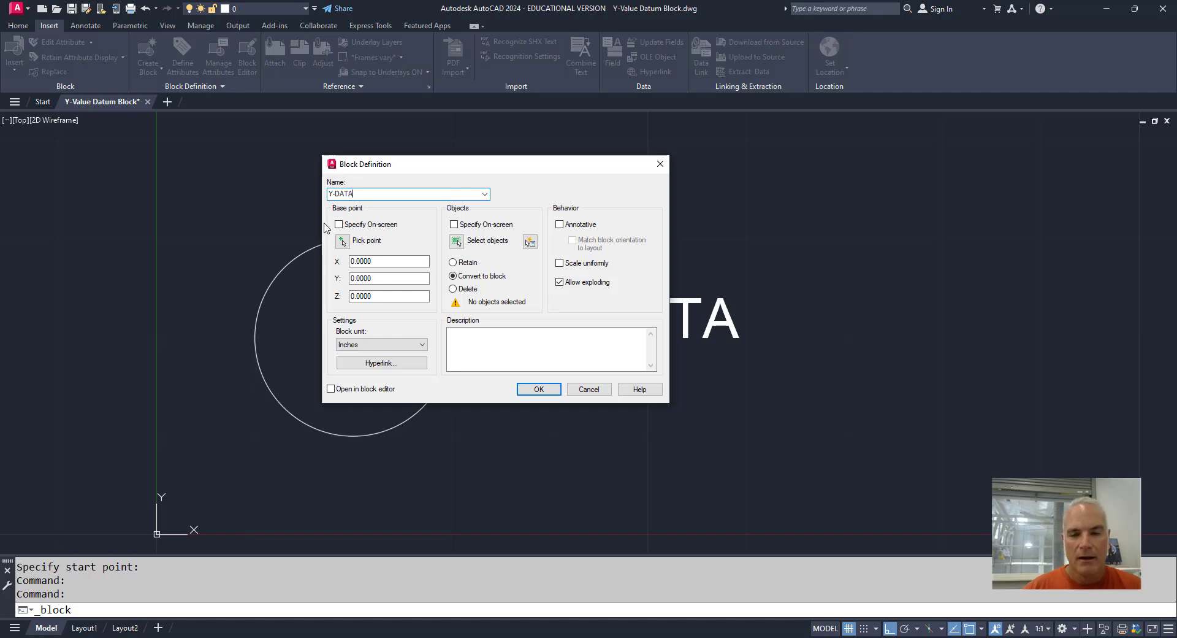
click(341, 242)
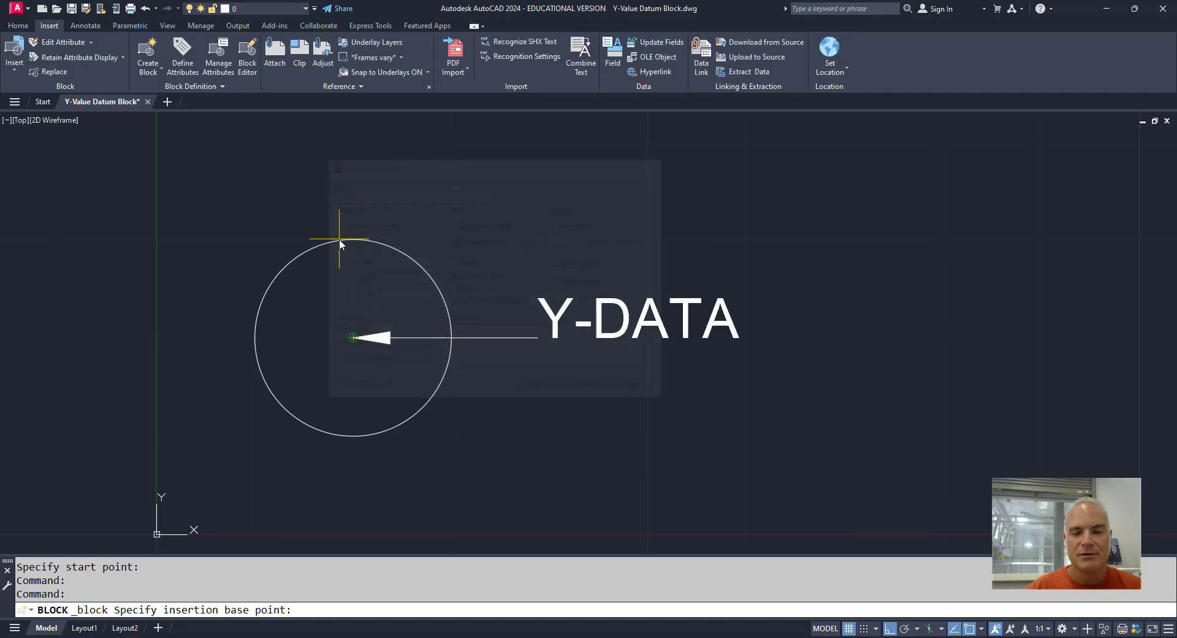
click(340, 238)
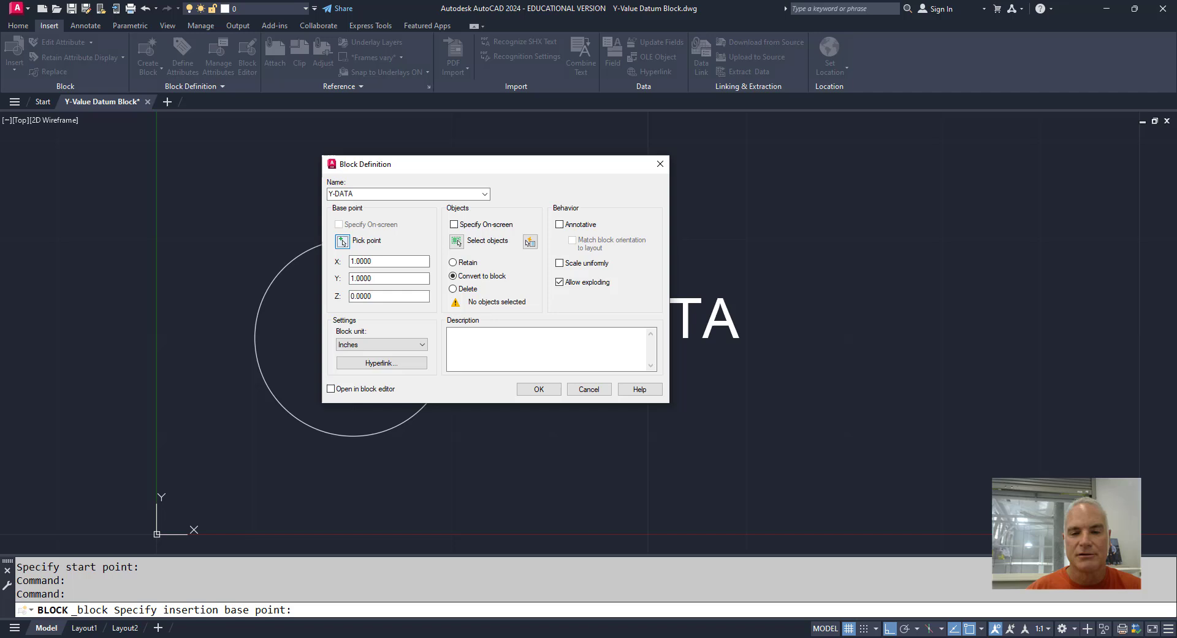
click(457, 241)
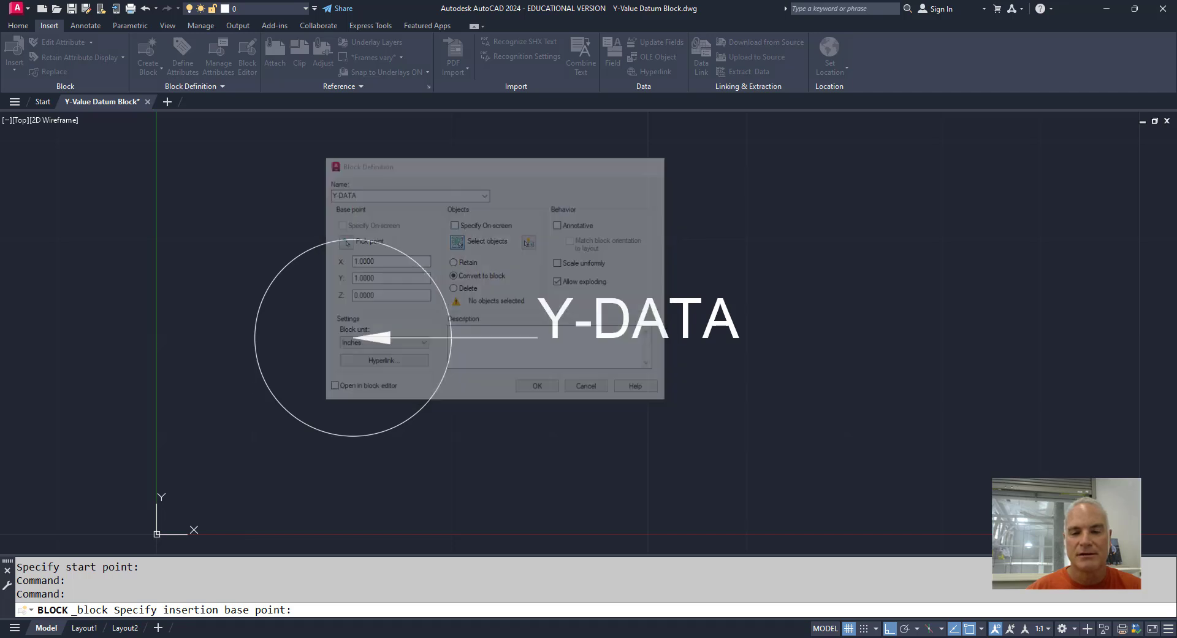
click(740, 384)
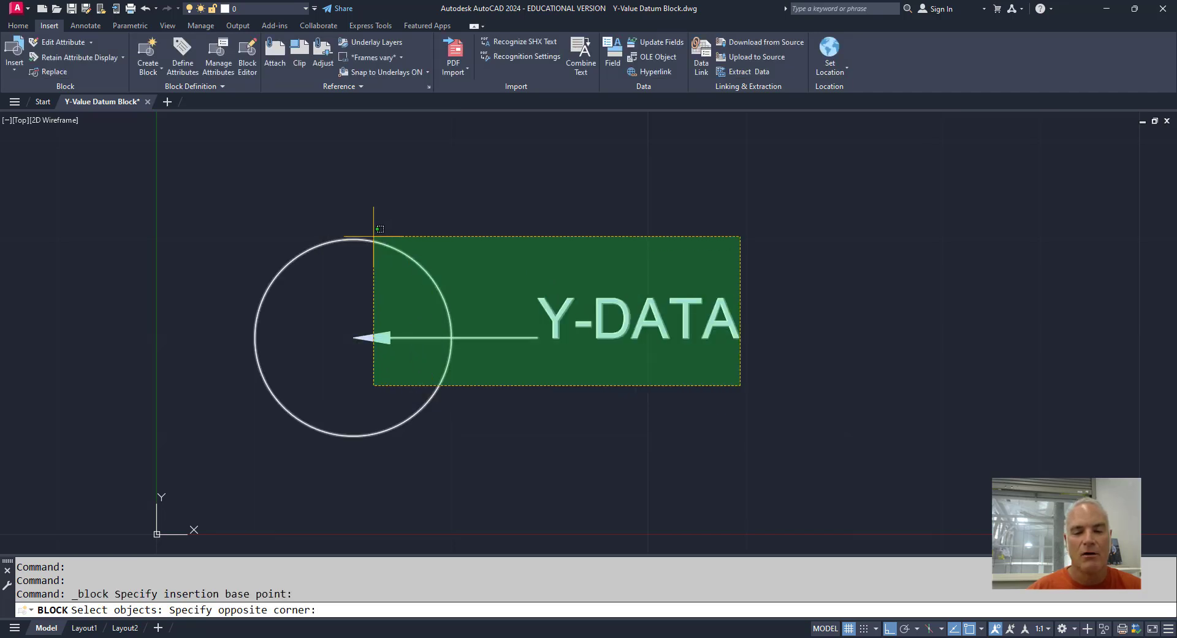
click(373, 236)
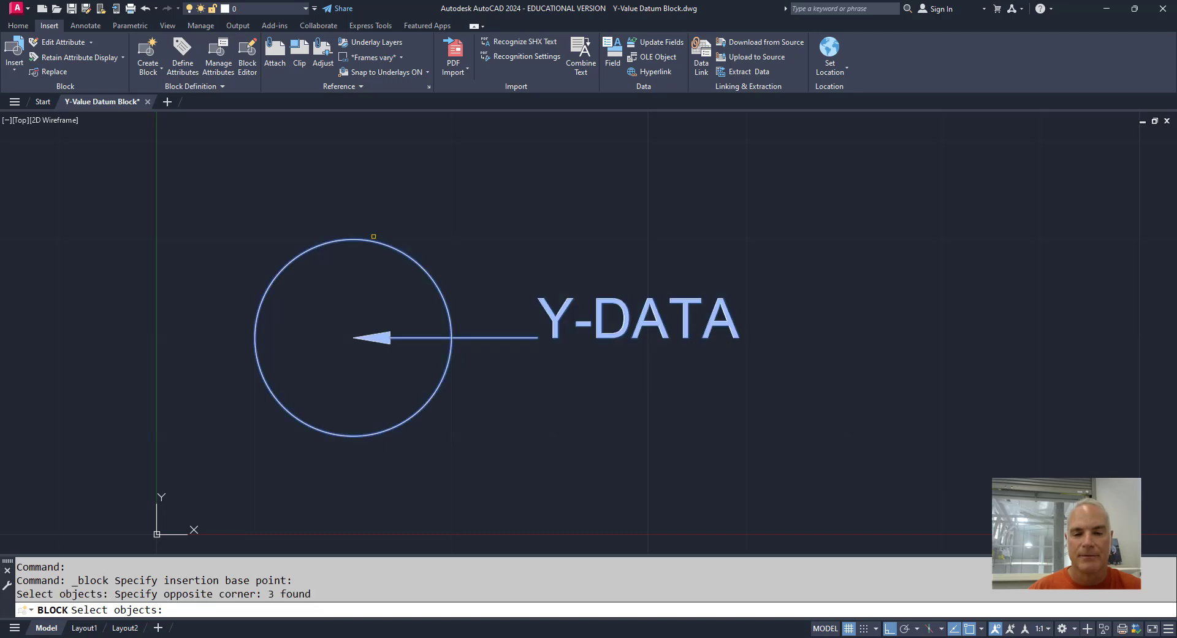
key(Return)
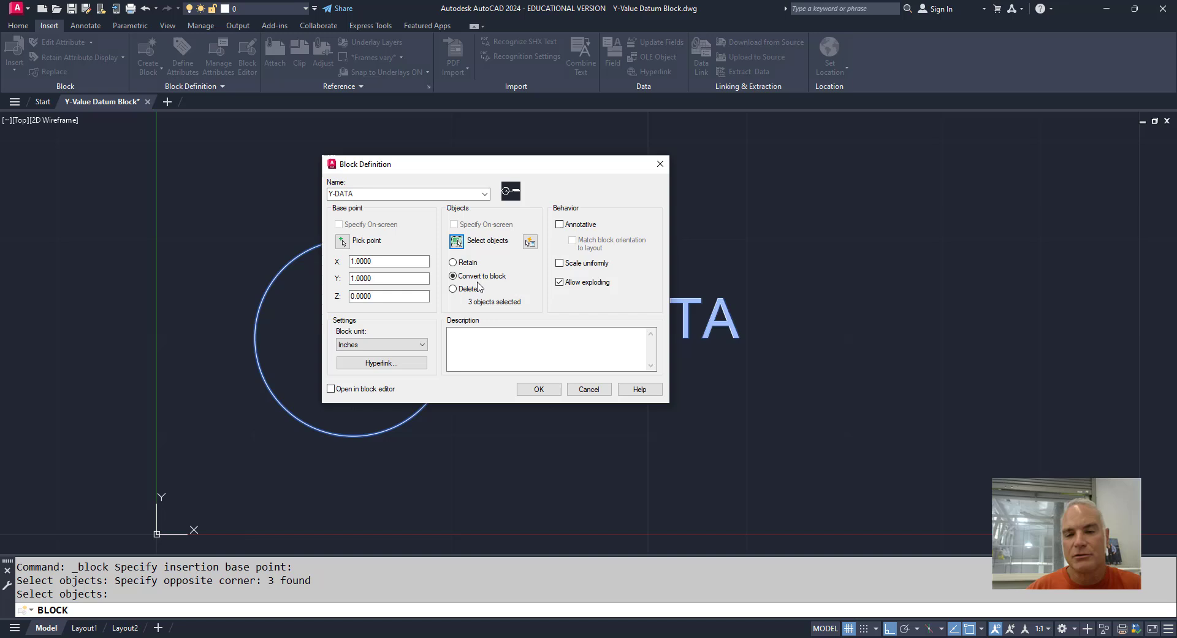
Create the Y-DATA block and pan to show empty space above it
click(538, 389)
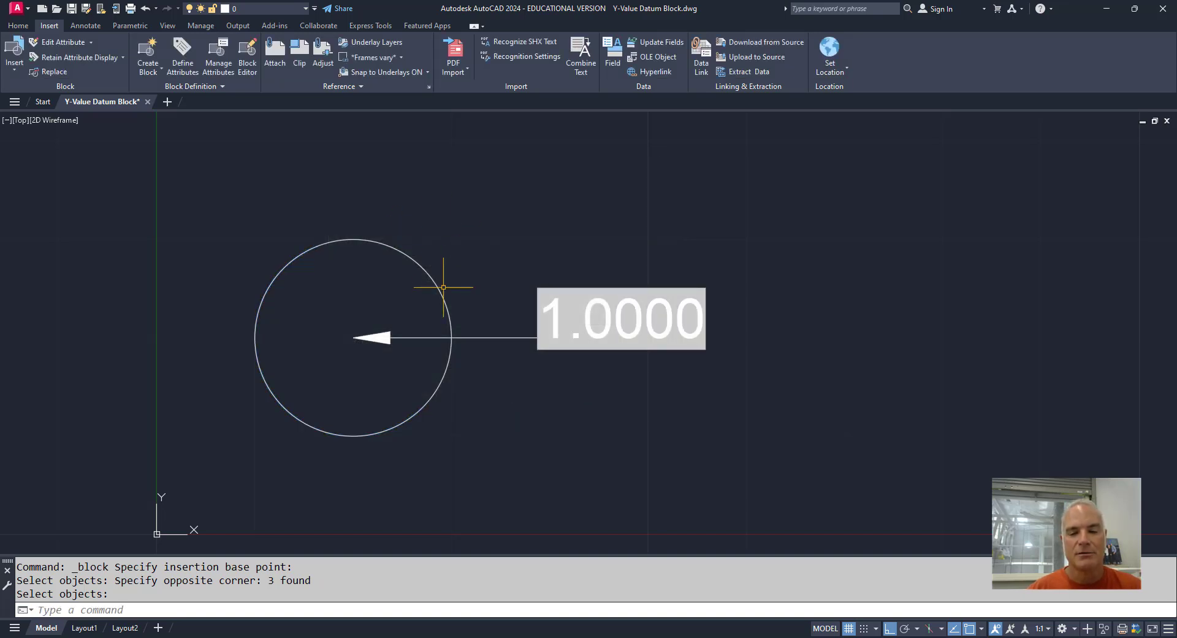
scroll(444, 287, down, 2)
middle_drag(463, 242, 410, 371)
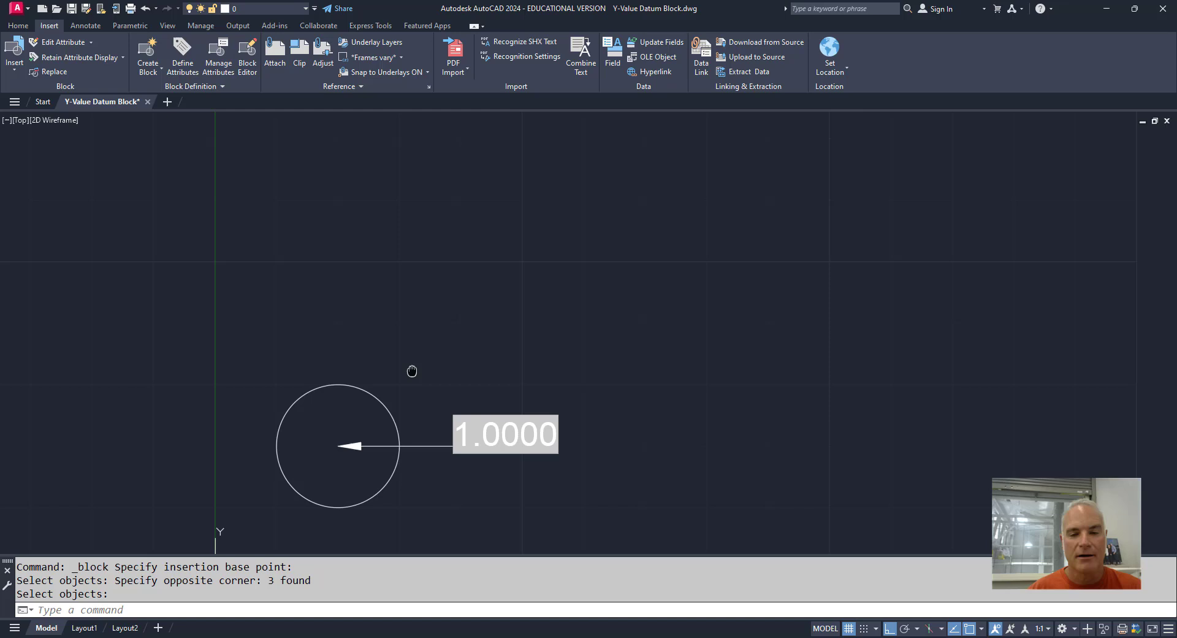
Insert two more Y-DATA copies higher up, labelled 2.8764 and 4.6975
click(19, 76)
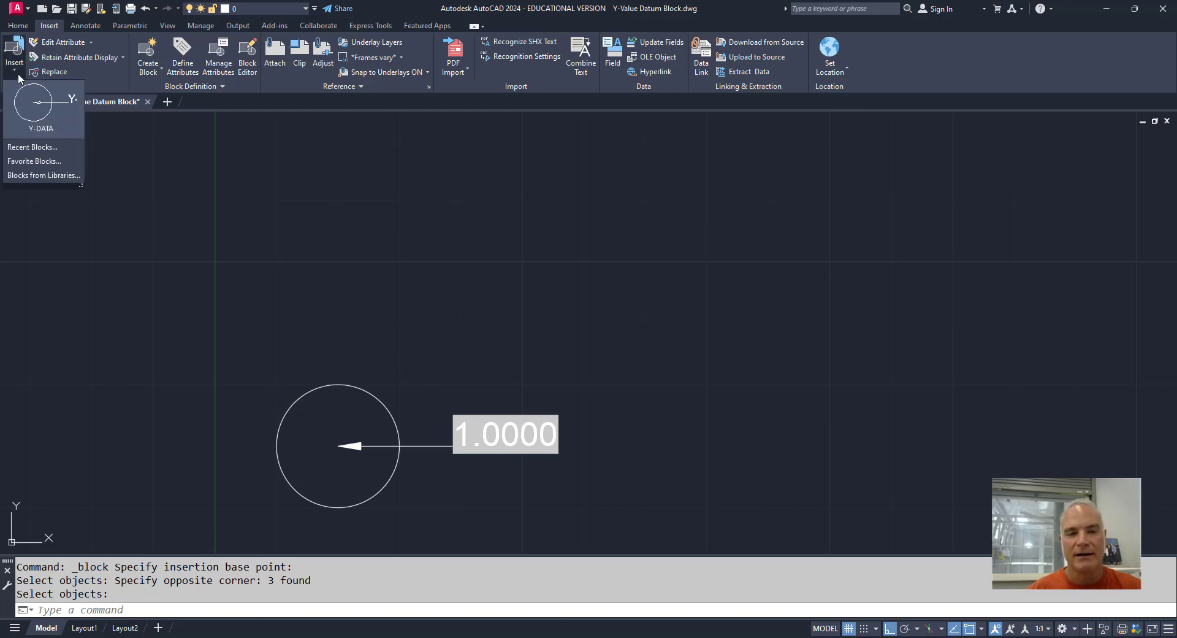
click(28, 104)
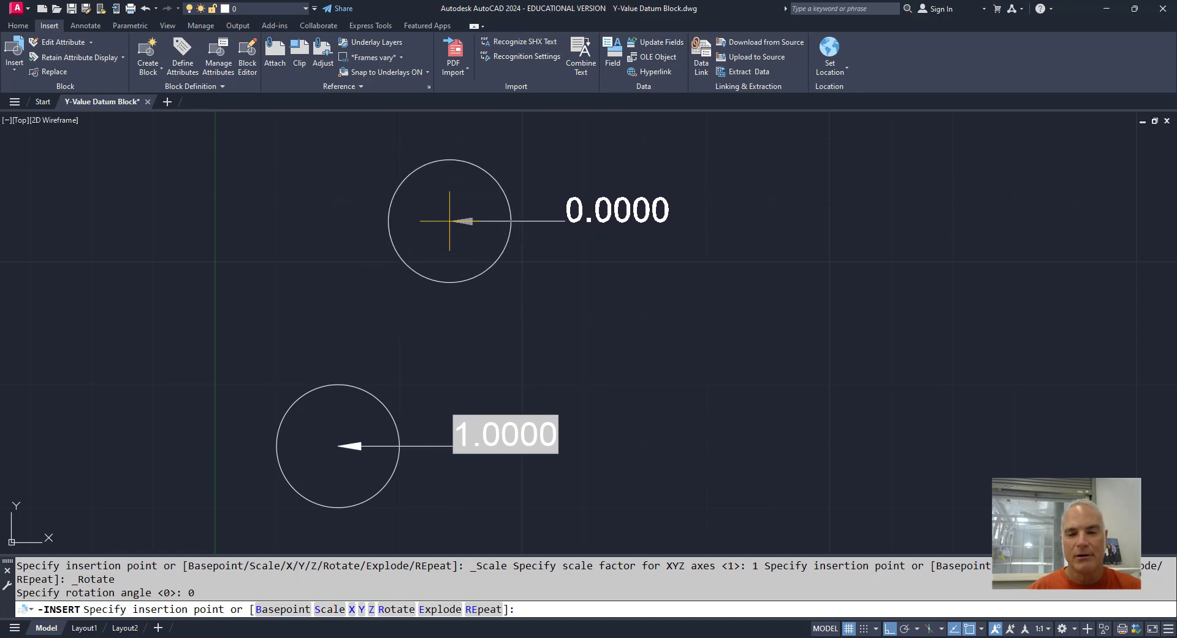
click(450, 215)
middle_drag(306, 225, 323, 389)
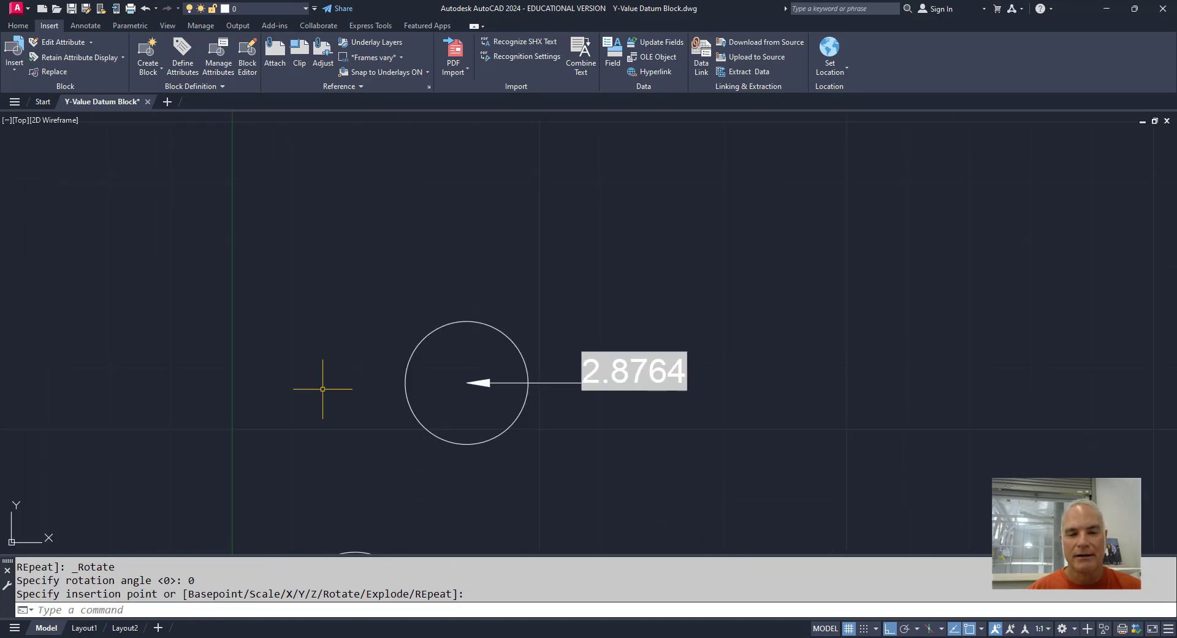
click(24, 54)
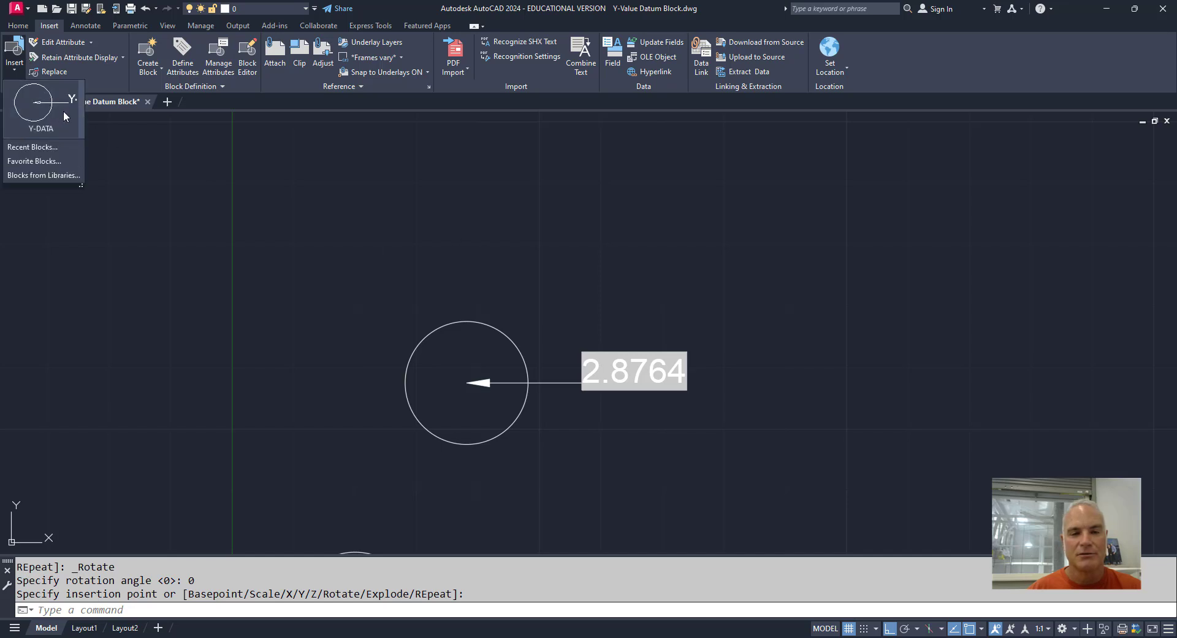
click(29, 107)
middle_drag(380, 245, 379, 299)
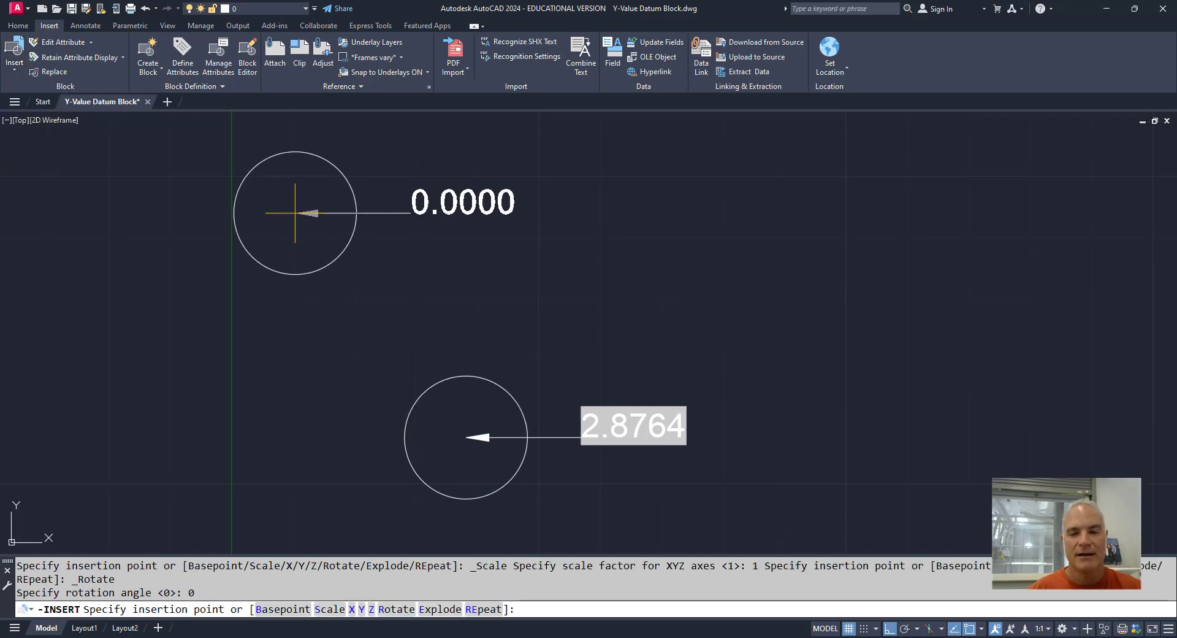
click(295, 213)
scroll(552, 323, down, 2)
middle_drag(549, 304, 557, 220)
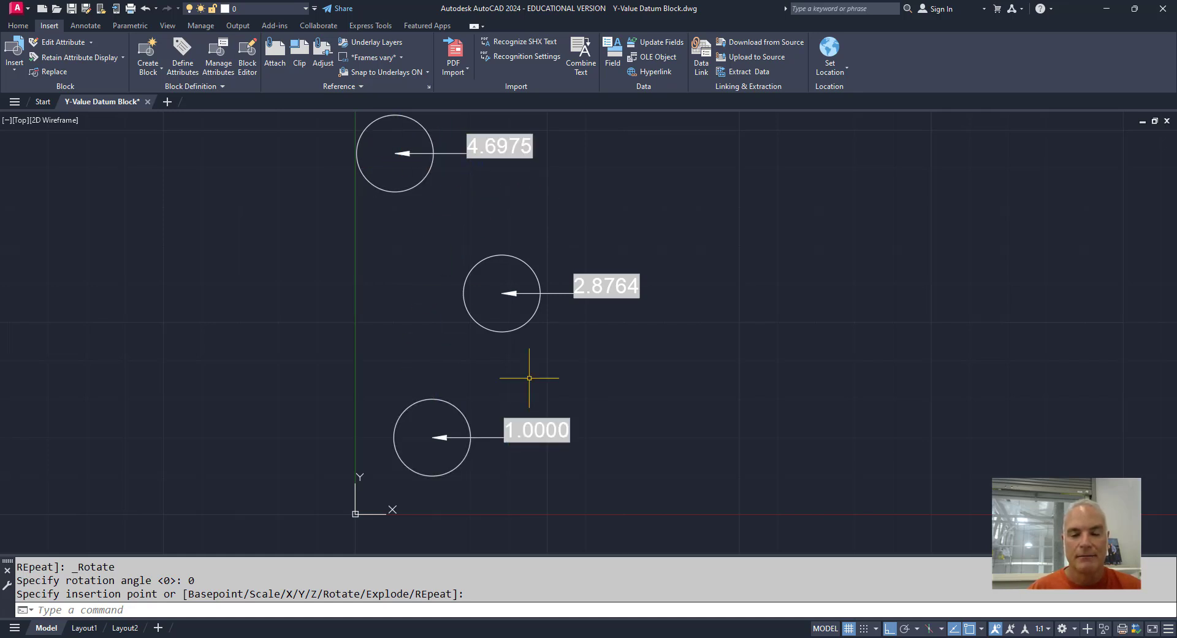
Move the 1.0000 block by its circle centre to sit between the 4.6975 and 2.8764 blocks
text(m)
key(Return)
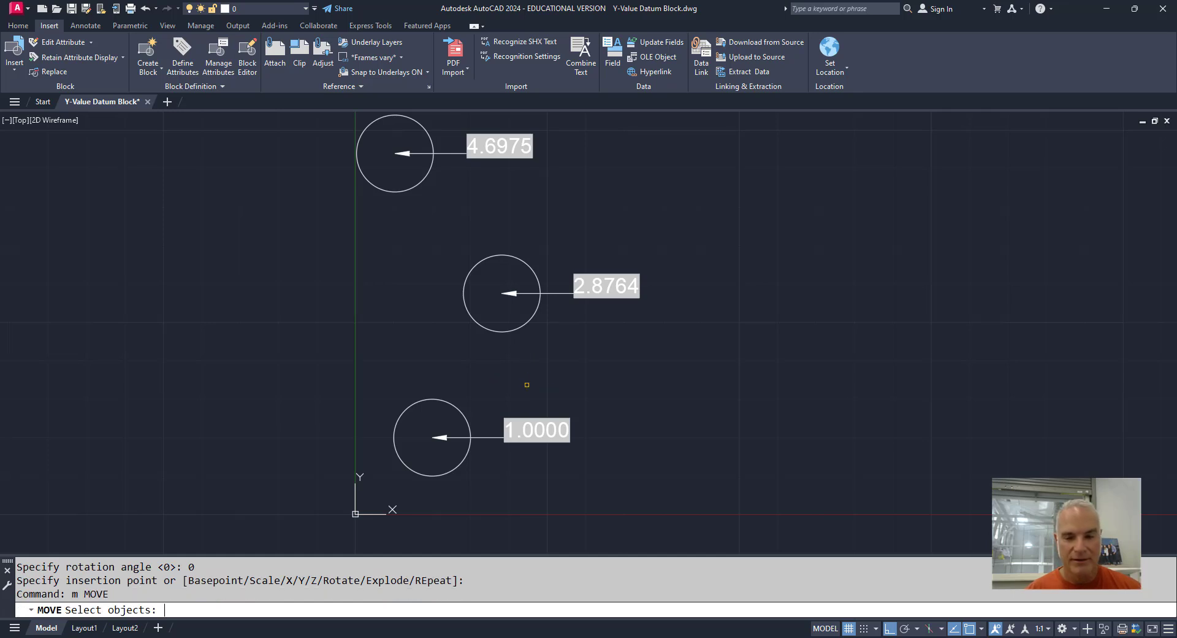
click(520, 422)
click(448, 393)
key(Return)
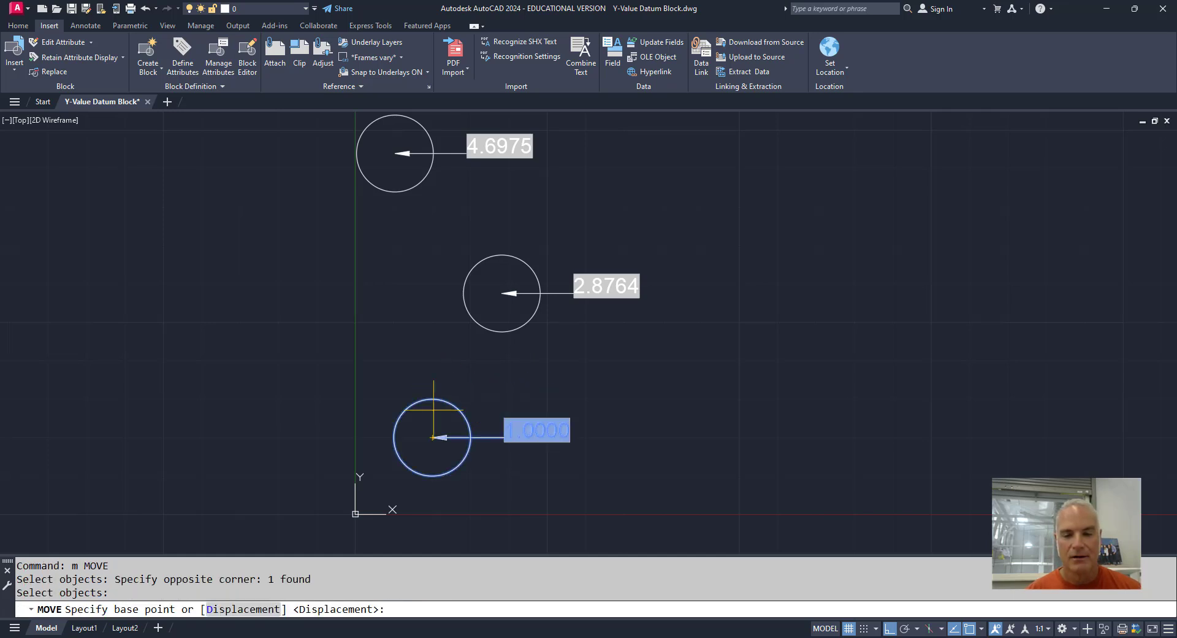
click(433, 437)
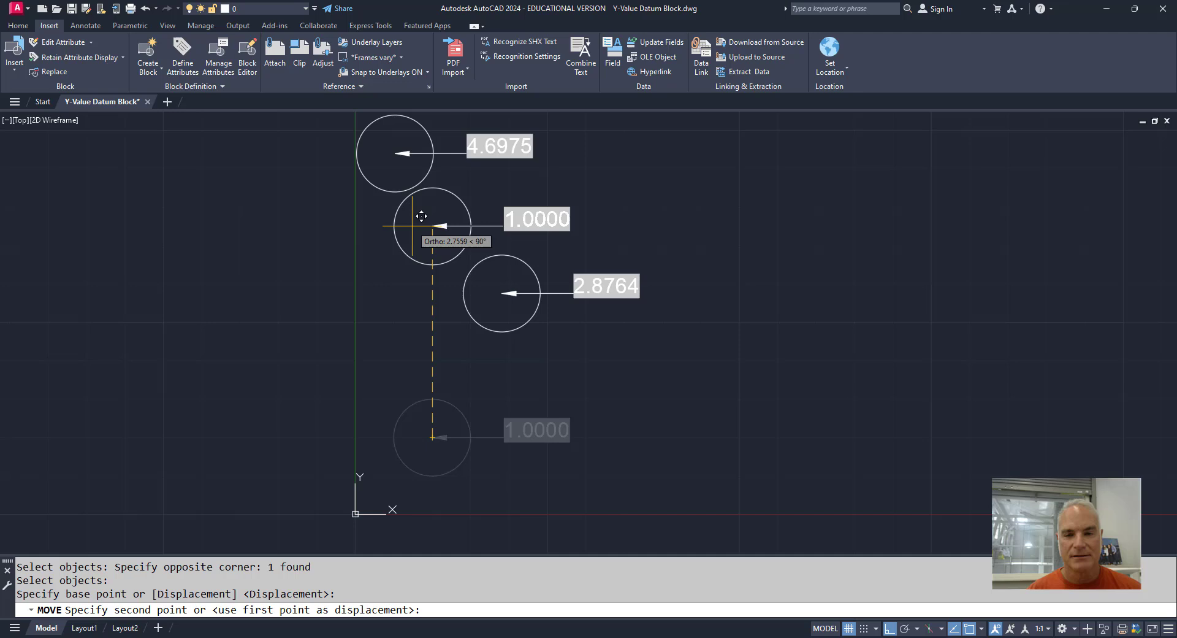
click(429, 228)
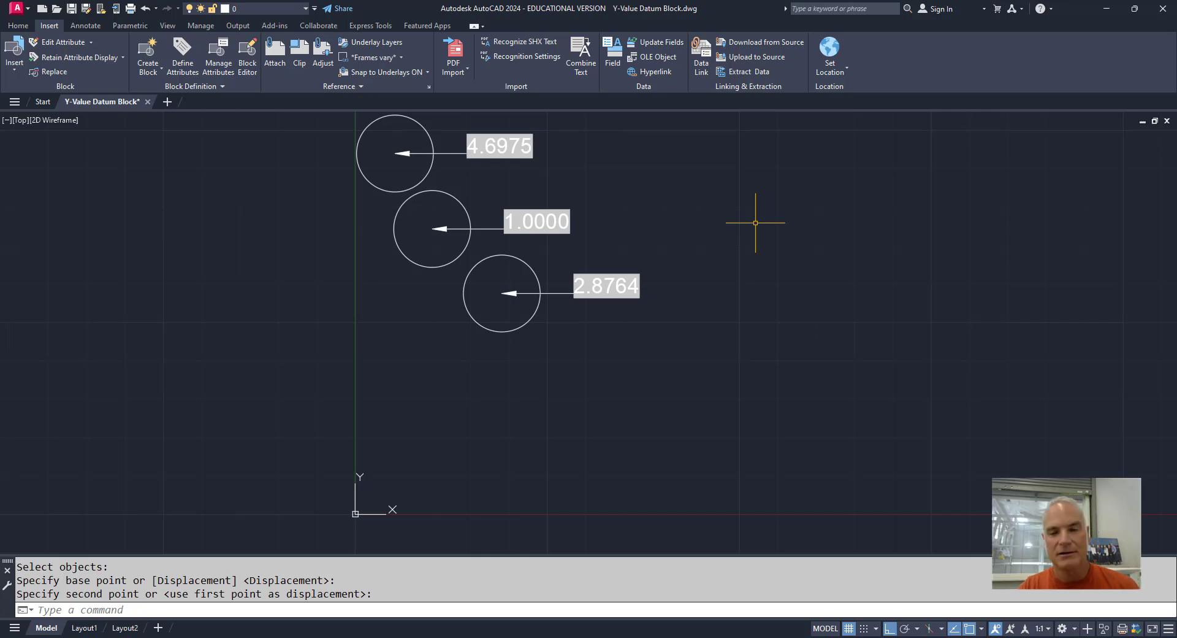
Regenerate the drawing so the moved block's label updates to 3.7161
text(r)
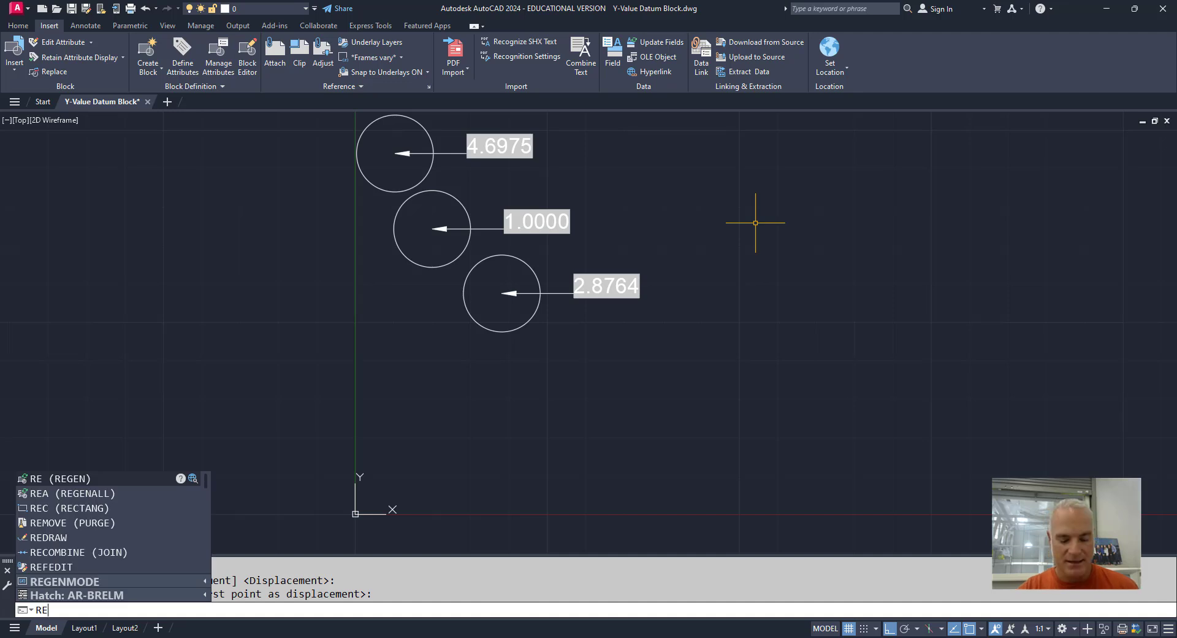
key(Return)
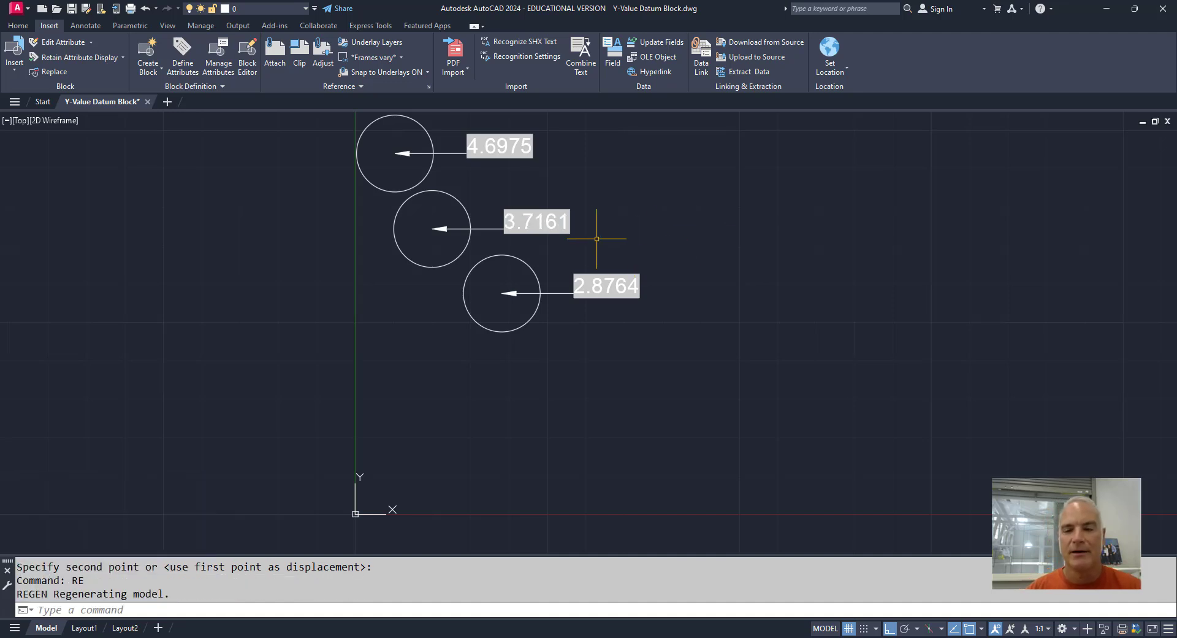